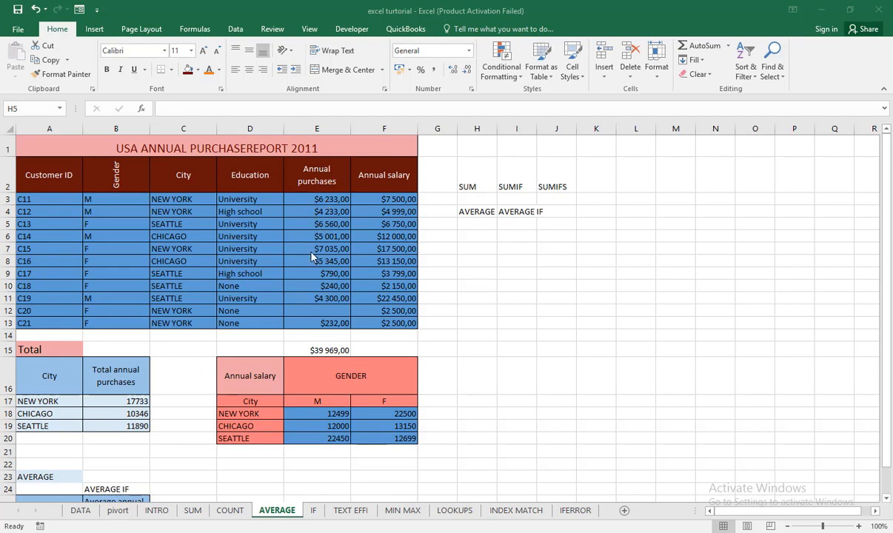
- Calculate the average of the annual purchases in E3:E13 in cell B23 with the AVERAGE function
click(129, 477)
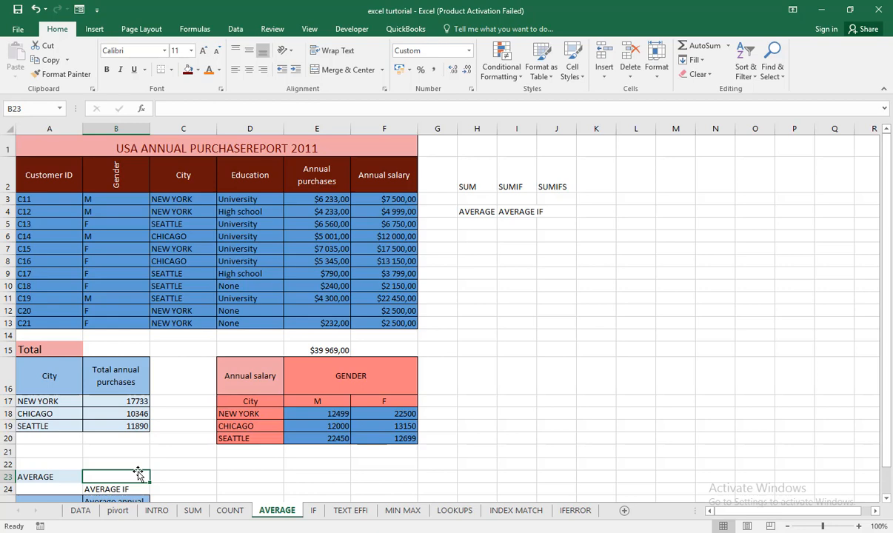
text(=AVER)
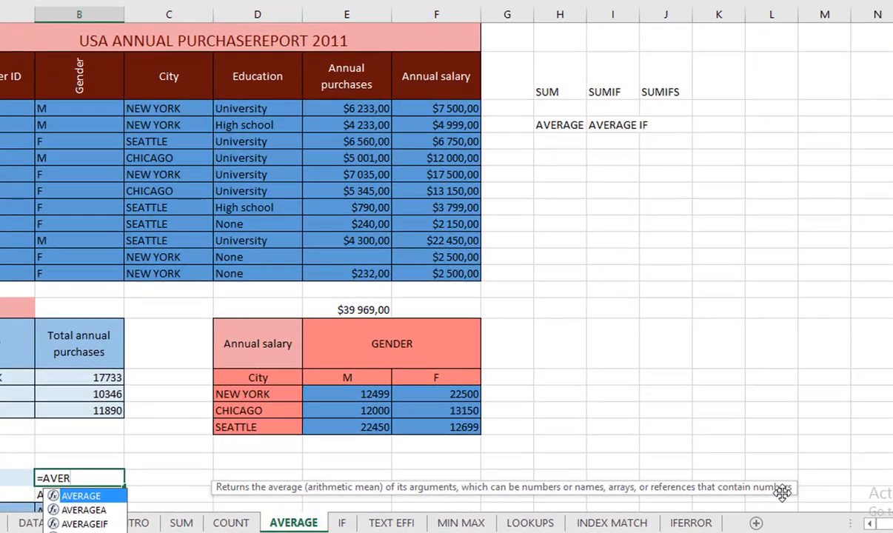
key(Tab)
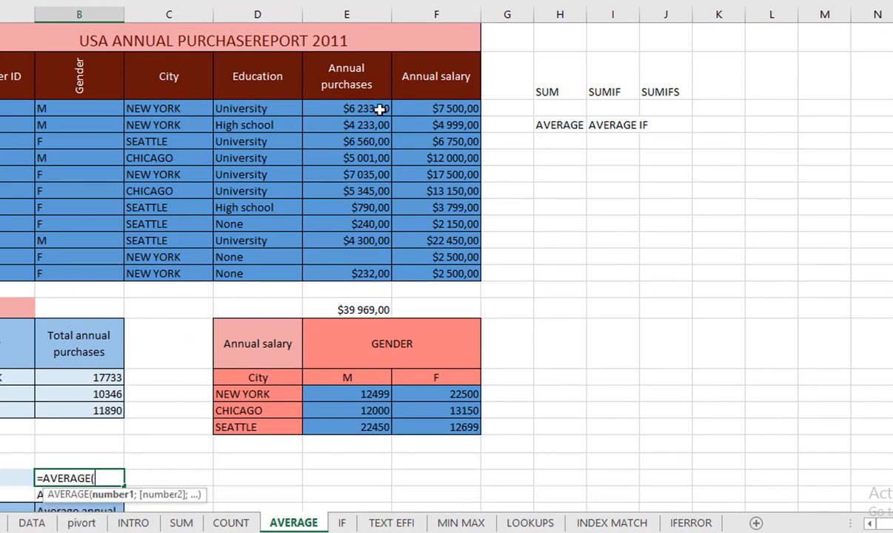
click(364, 110)
drag(367, 123, 367, 275)
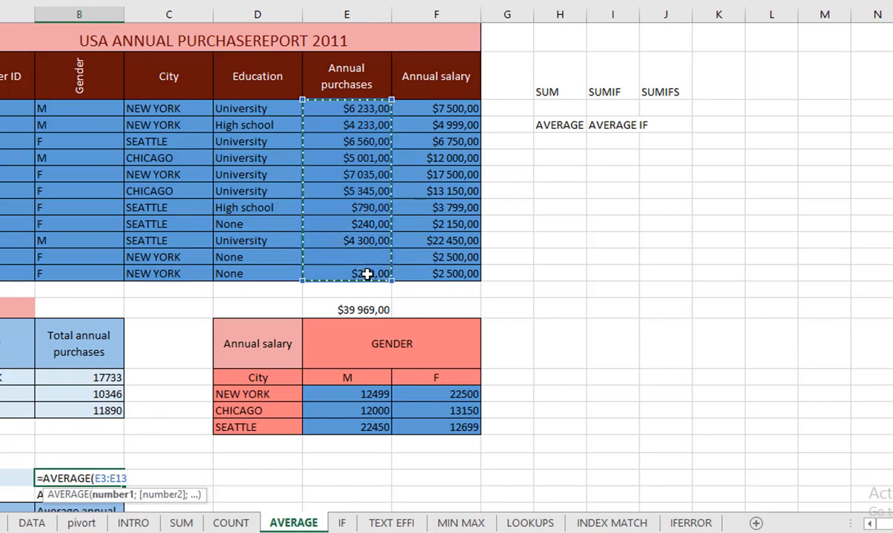
key(Return)
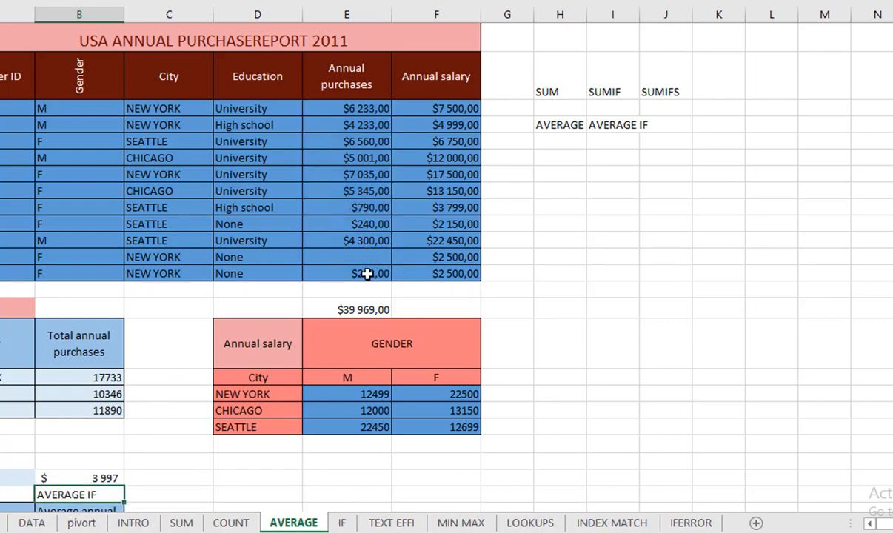
click(103, 479)
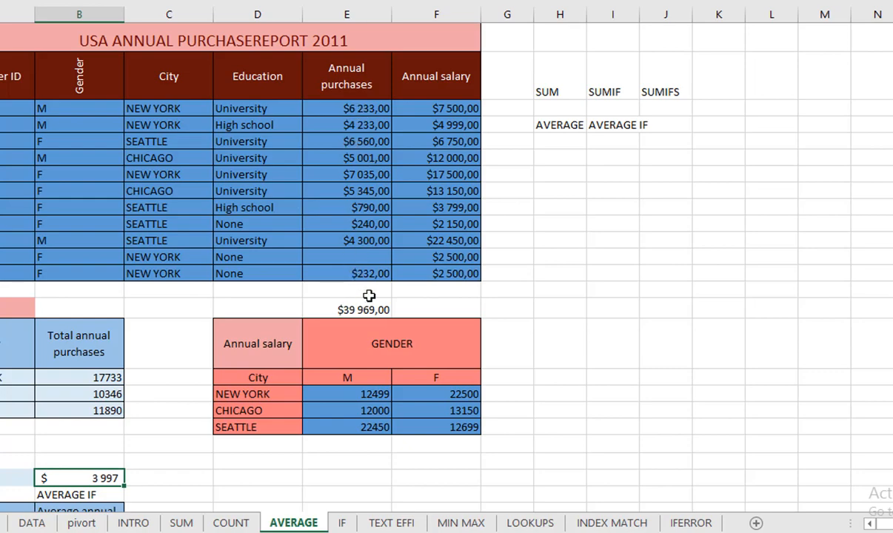
- Examine the purchase report's education and purchase columns alongside the empty average-purchase table by education level
scroll(47, 306, down, 3)
scroll(152, 268, up, 3)
scroll(378, 181, down, 3)
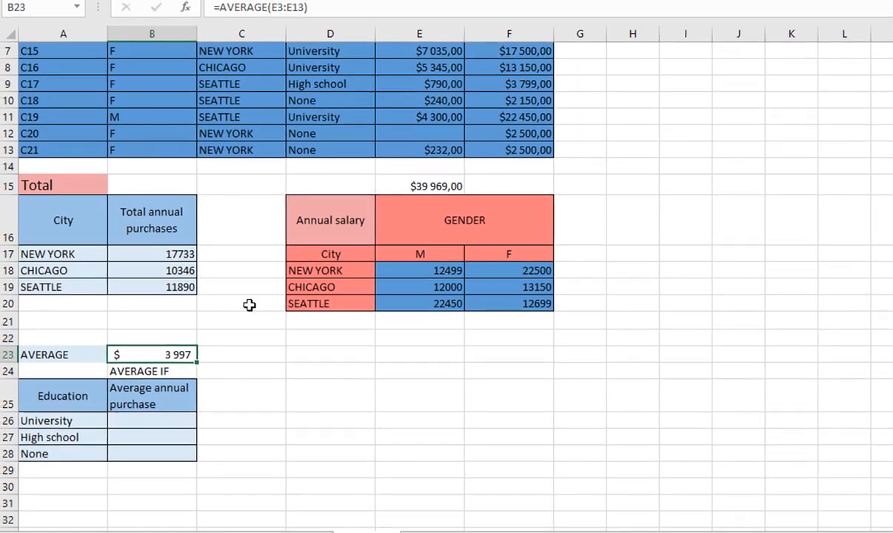
scroll(359, 151, up, 2)
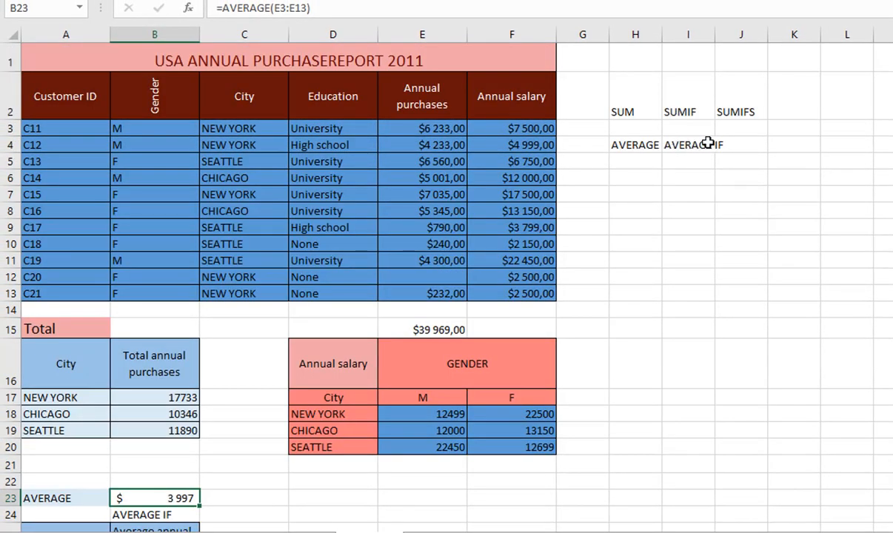
scroll(707, 143, down, 4)
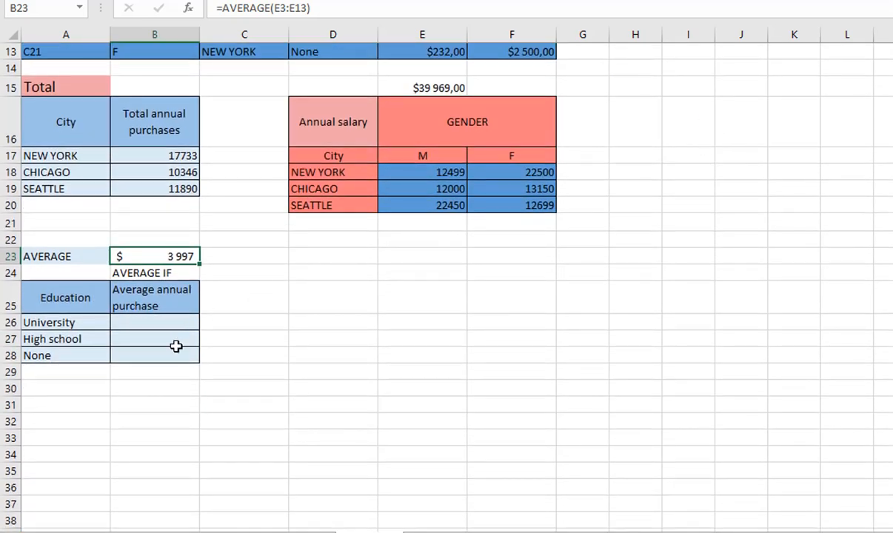
scroll(230, 288, up, 1)
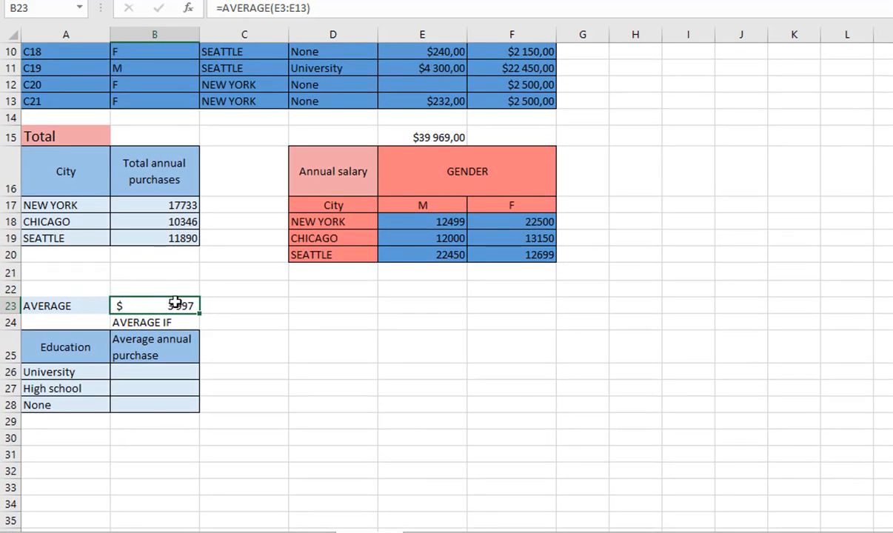
scroll(175, 303, up, 3)
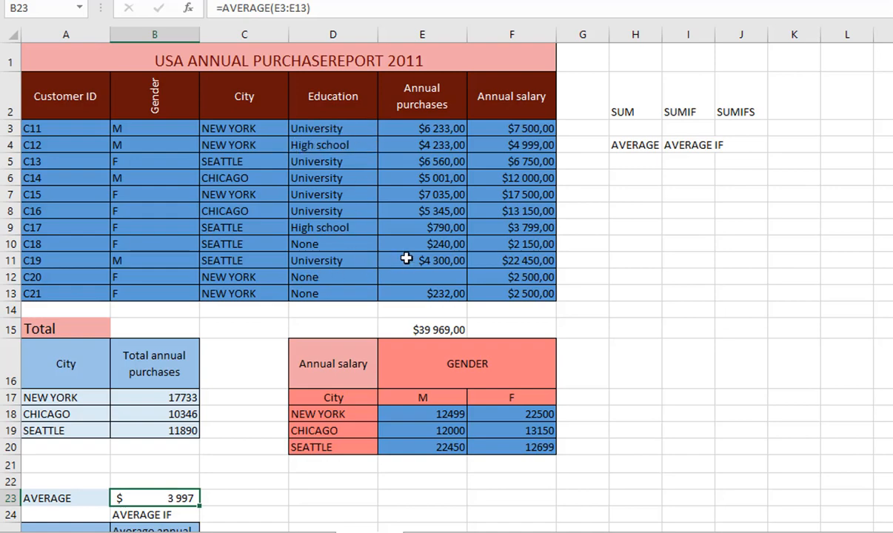
scroll(406, 257, down, 3)
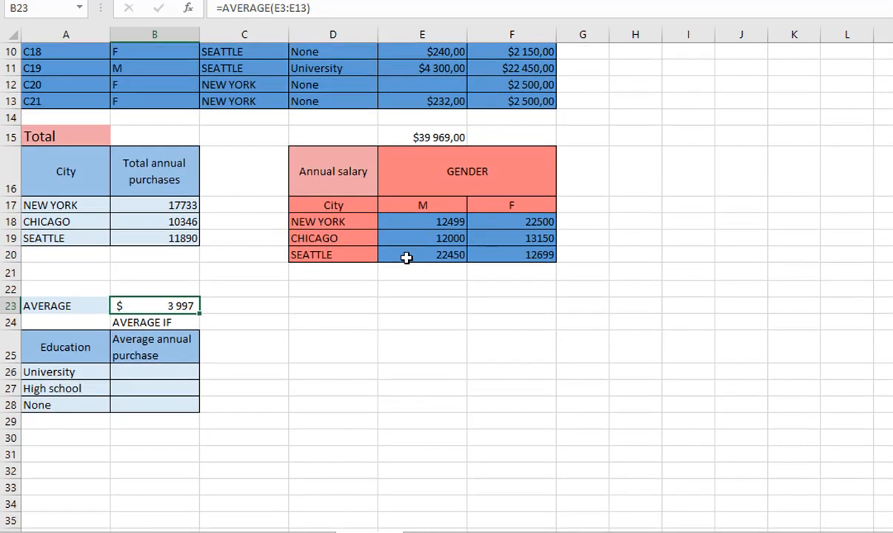
scroll(407, 258, up, 2)
scroll(407, 258, up, 1)
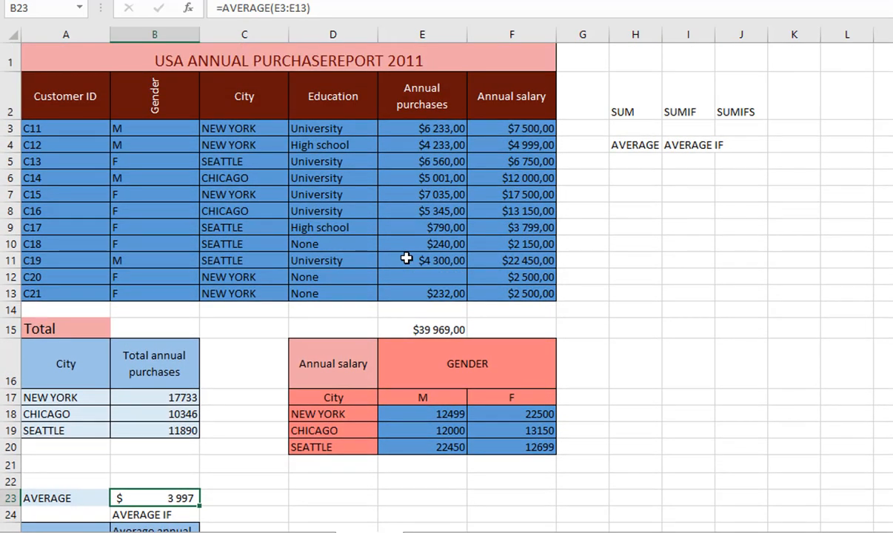
scroll(407, 258, down, 2)
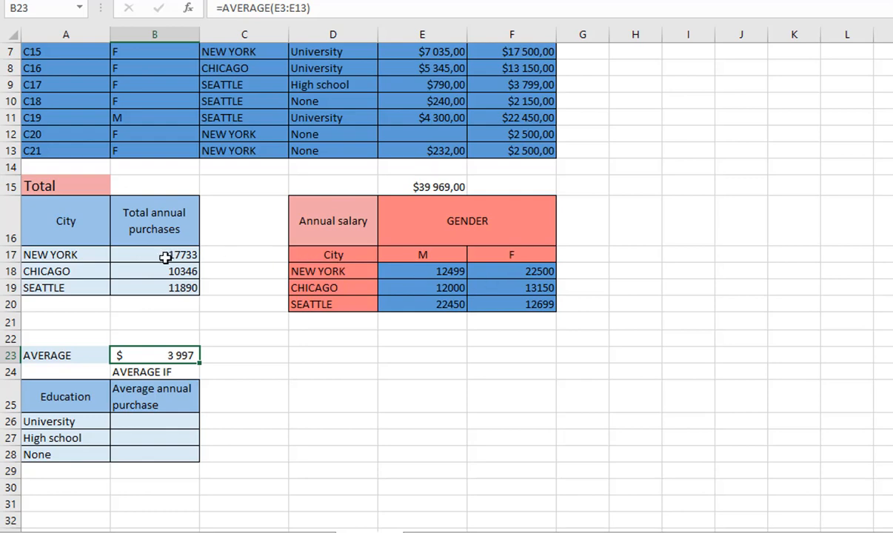
- Start an AVERAGEIF formula in cell B26 for the University average annual purchase
click(128, 425)
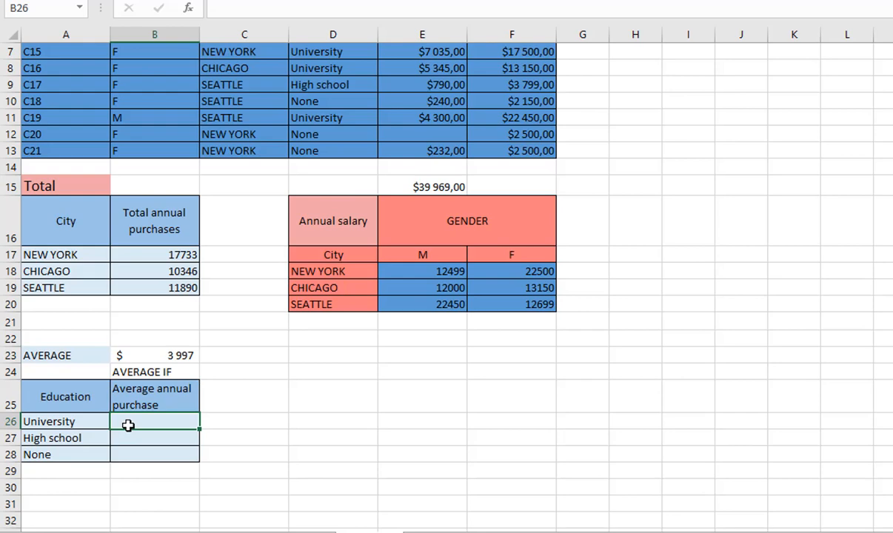
click(51, 427)
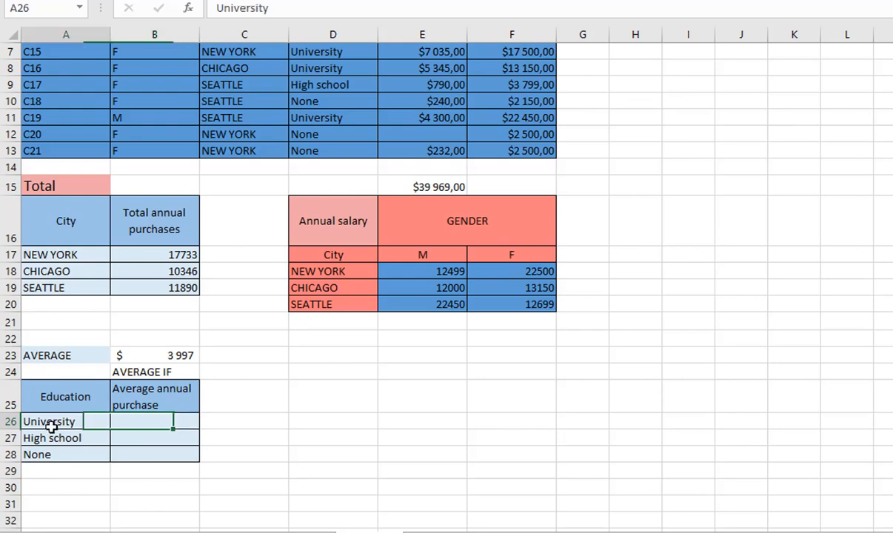
click(126, 424)
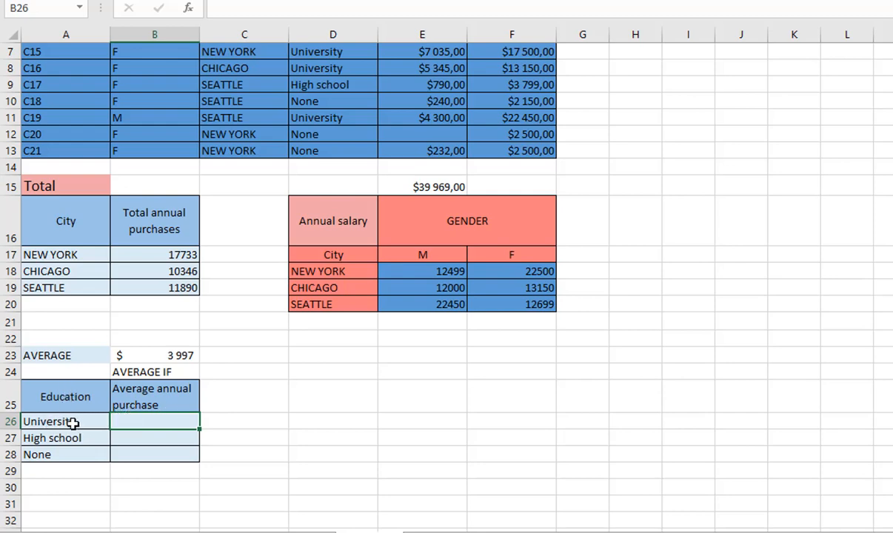
scroll(73, 423, up, 2)
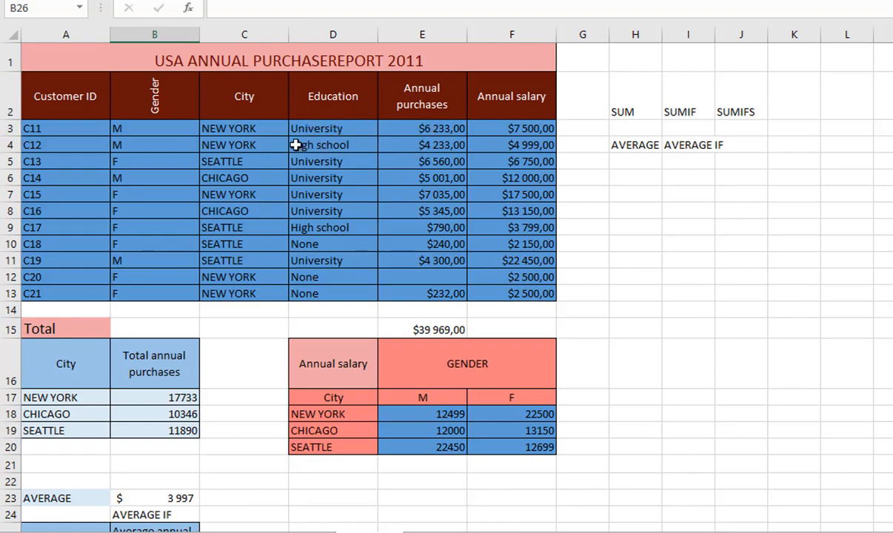
scroll(315, 139, down, 4)
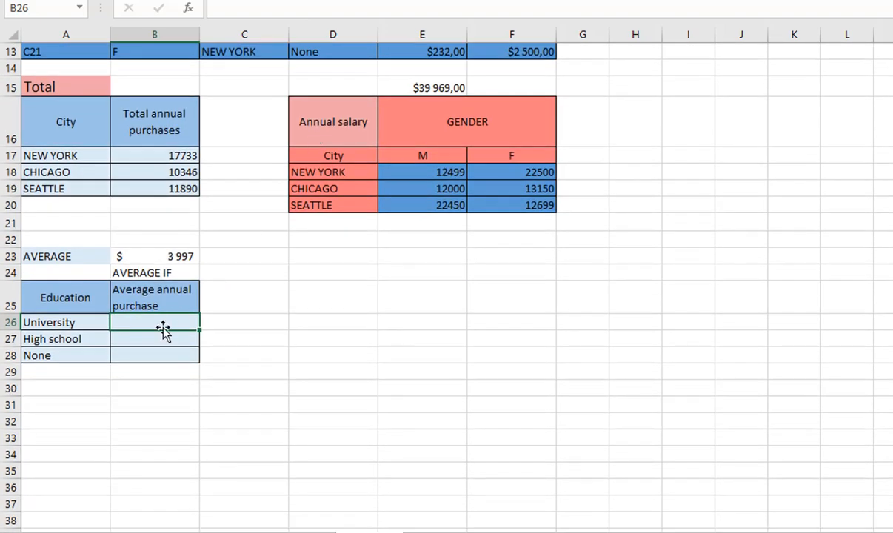
text(=)
key(BackSpace)
text(=)
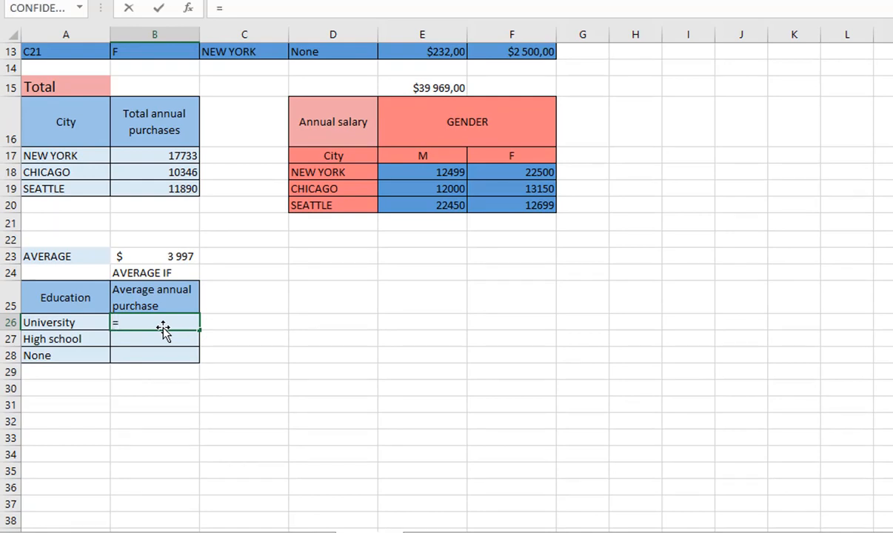
text(AVER)
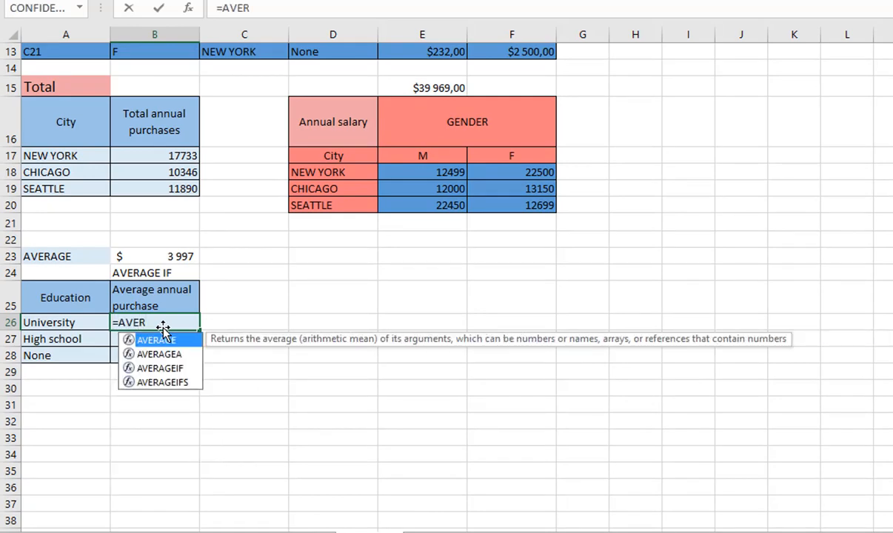
key(Down)
key(Down)
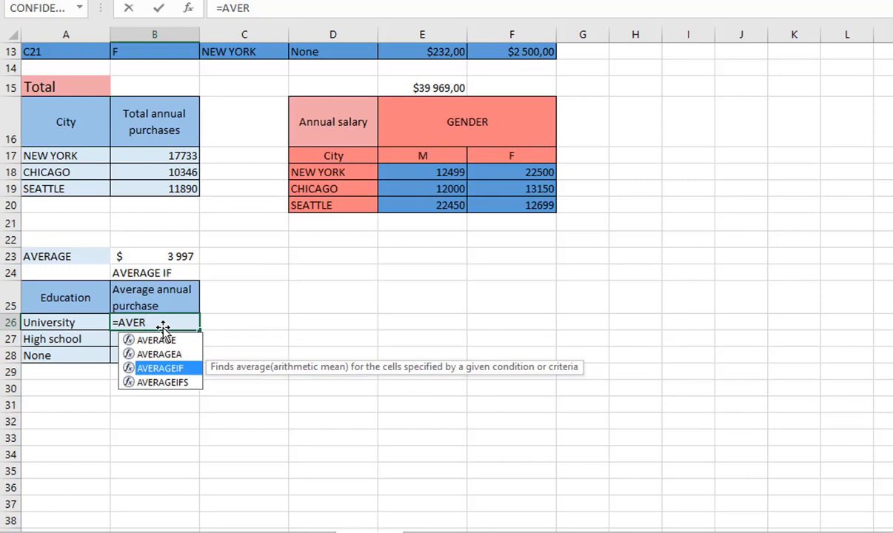
key(Tab)
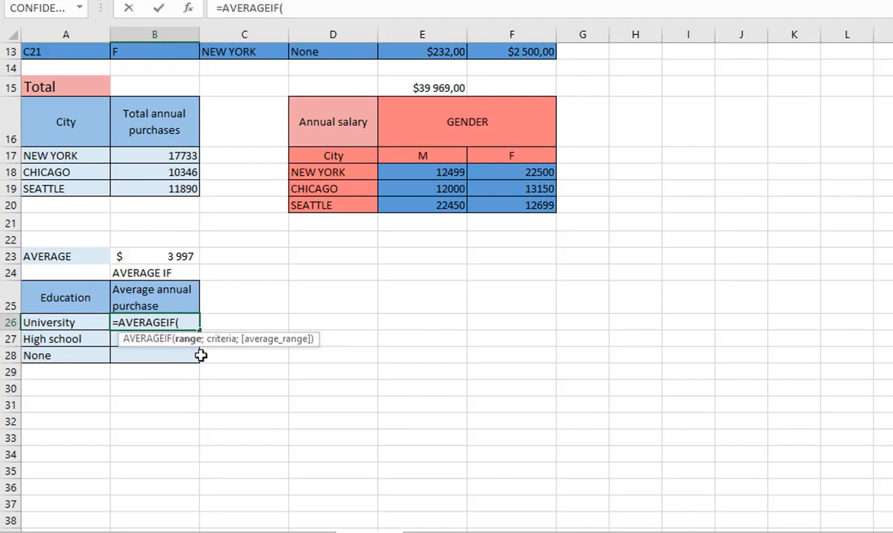
- Set the Education column cells D3:D13 as the range argument of the AVERAGEIF formula
scroll(201, 355, up, 3)
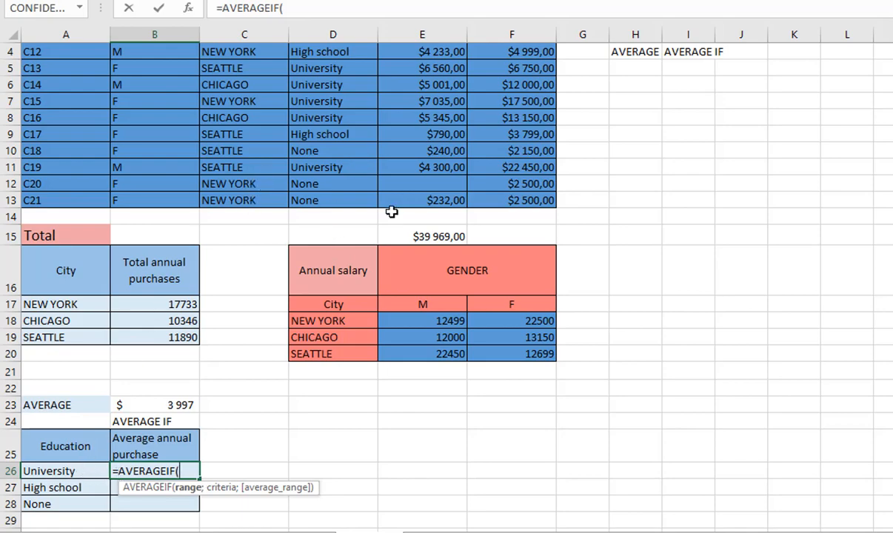
scroll(327, 194, up, 1)
scroll(325, 194, up, 1)
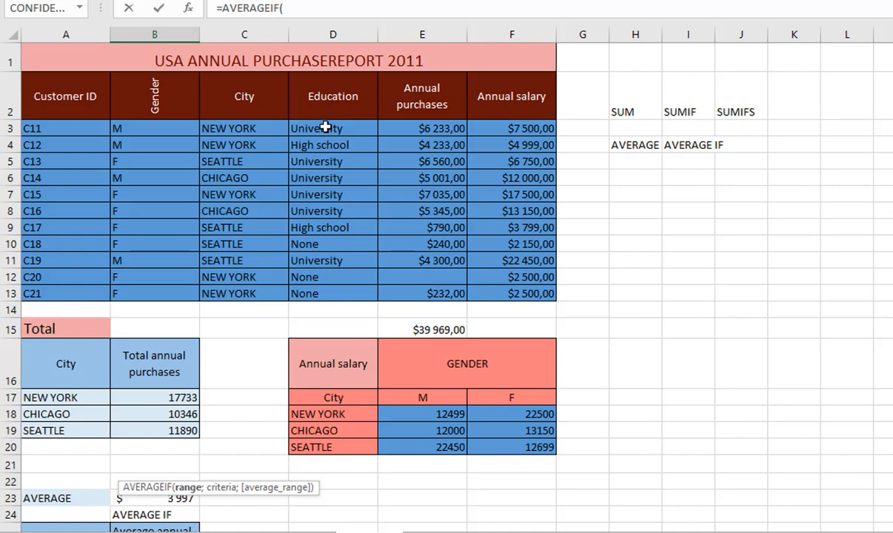
drag(325, 127, 316, 293)
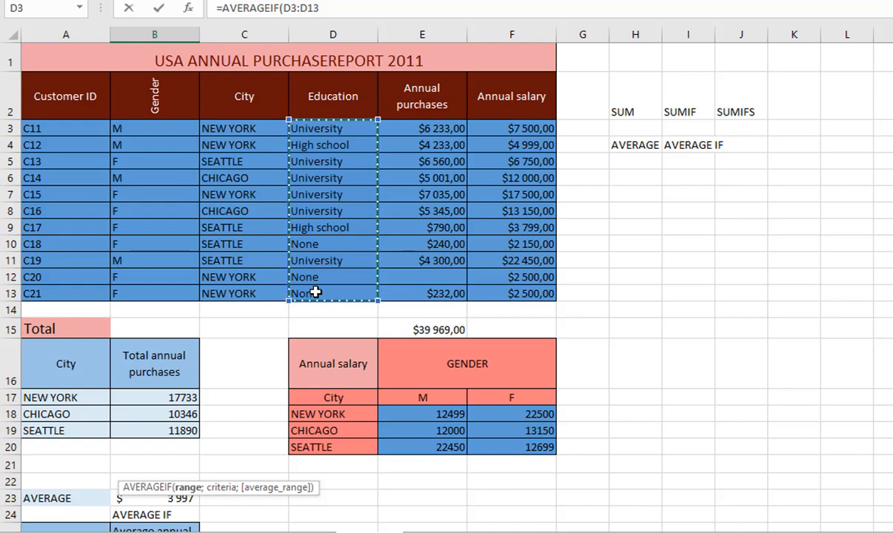
scroll(315, 293, down, 2)
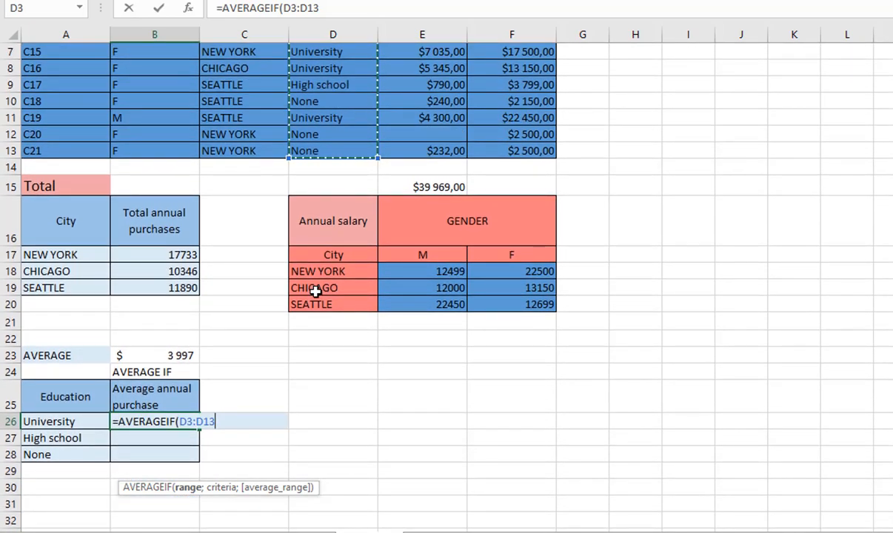
text(;)
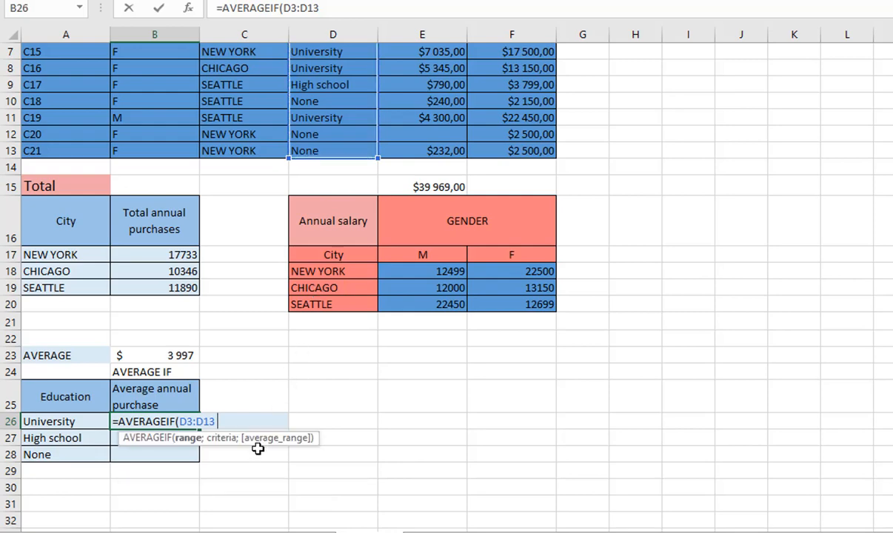
text(;)
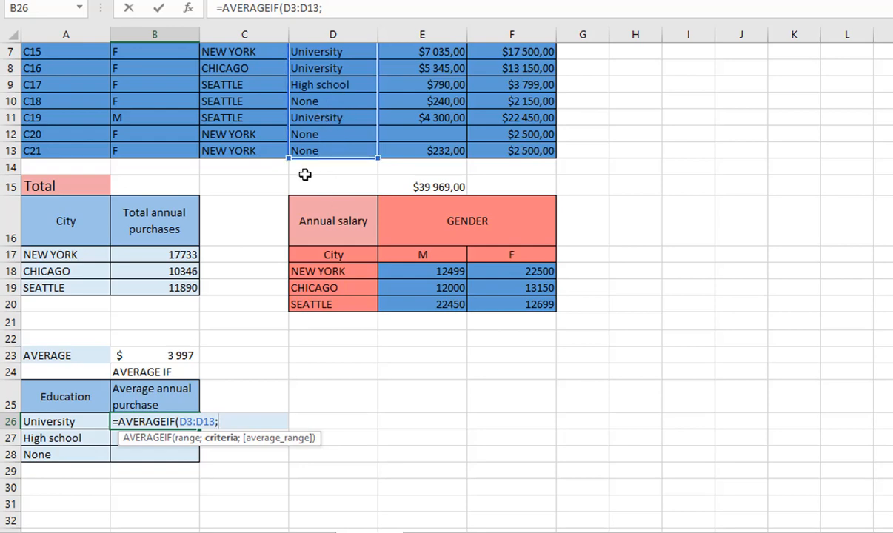
- Complete the AVERAGEIF formula with A26 as the criteria and the annual purchases E3:E13 as the average range
click(68, 422)
scroll(331, 146, up, 2)
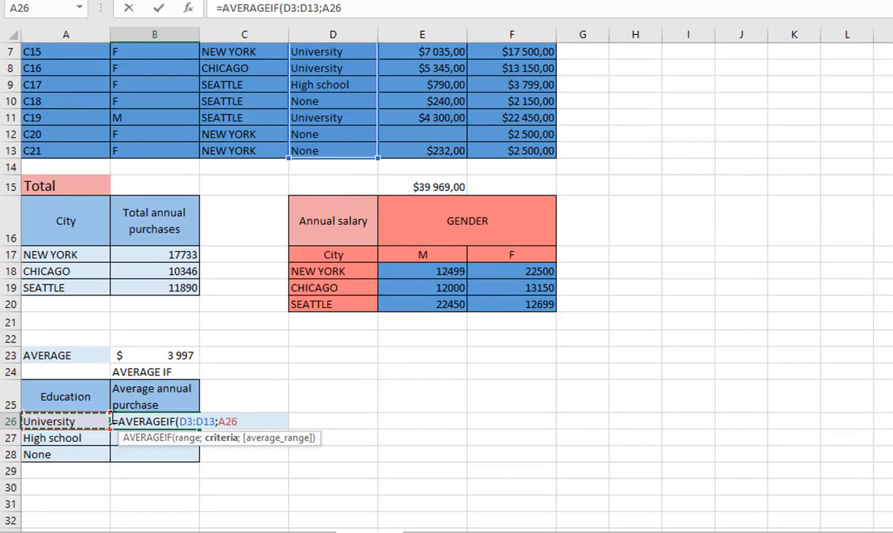
text(;)
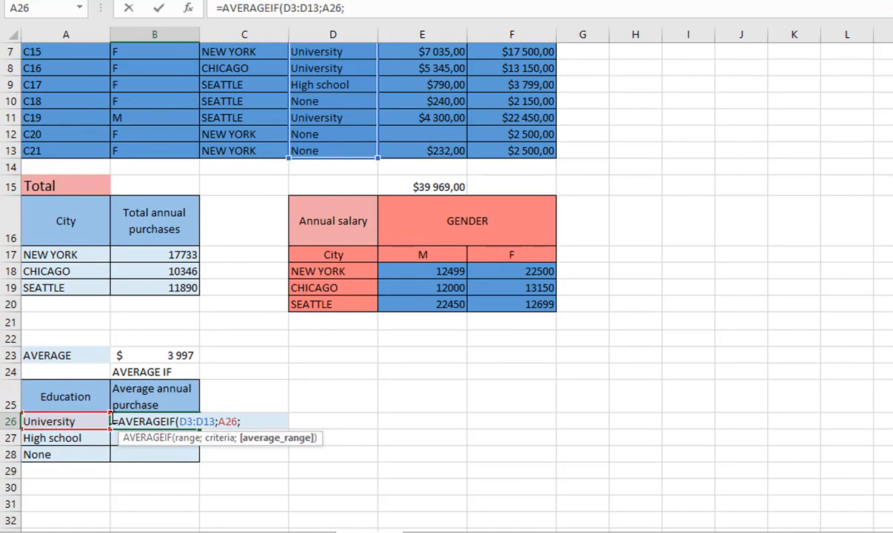
scroll(286, 275, up, 2)
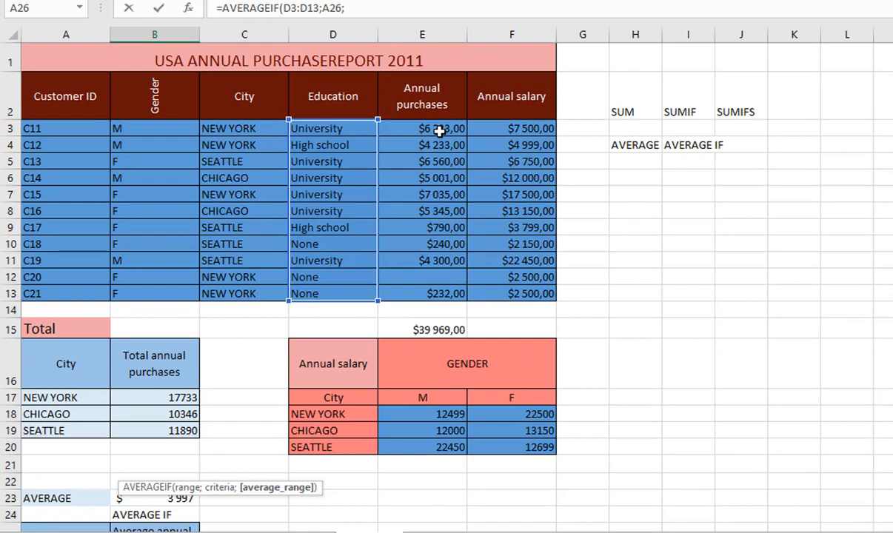
drag(439, 131, 436, 294)
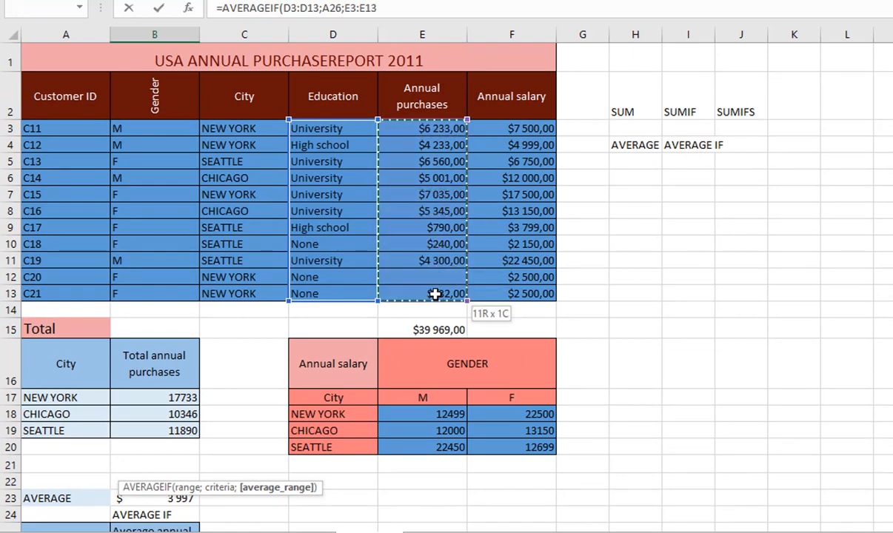
scroll(423, 289, down, 2)
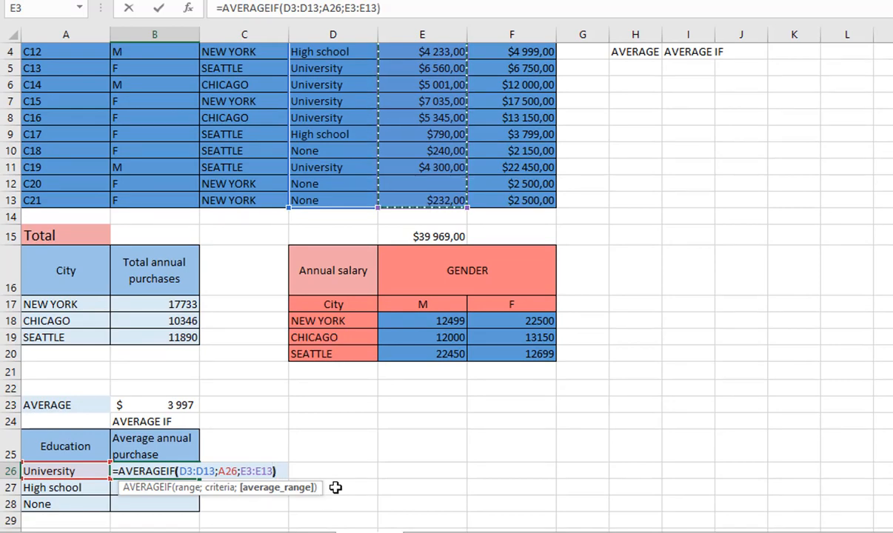
text())
key(Return)
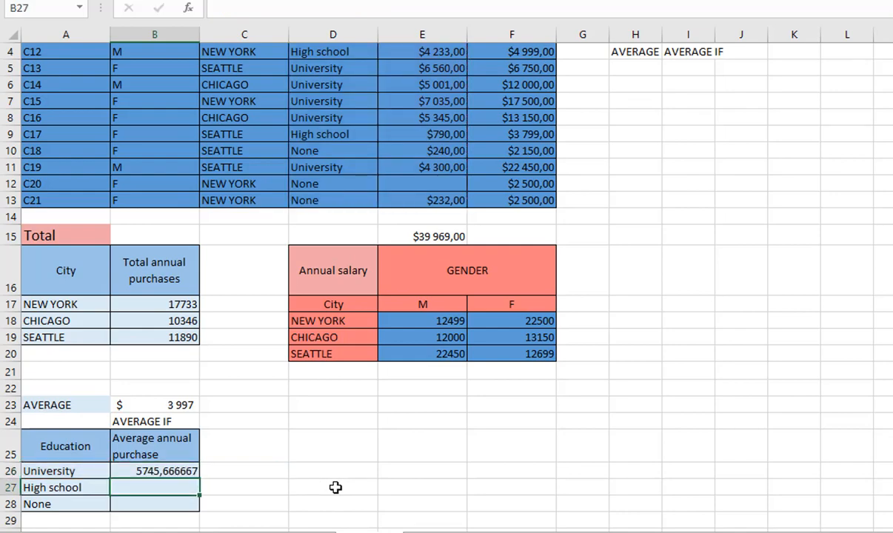
- Make the Education range in cell B26's AVERAGEIF formula absolute as $D$3:$D$13
click(170, 468)
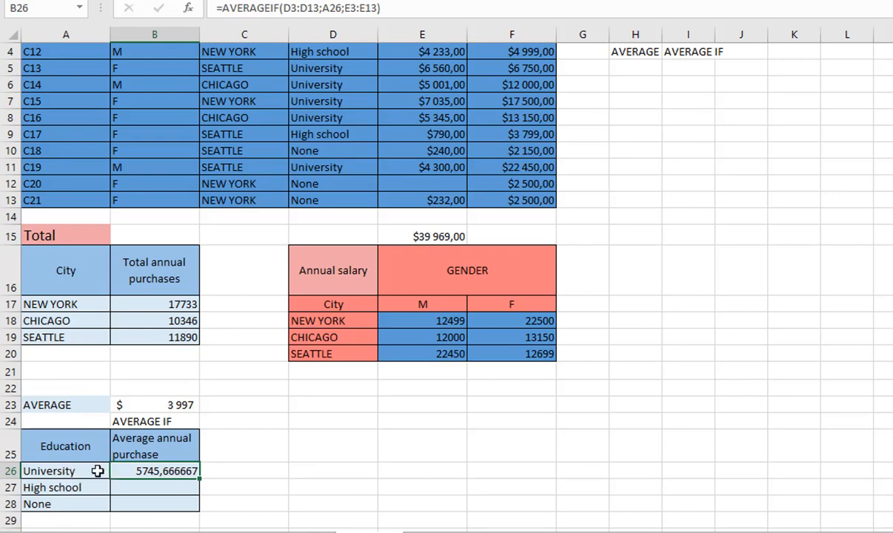
scroll(304, 244, up, 1)
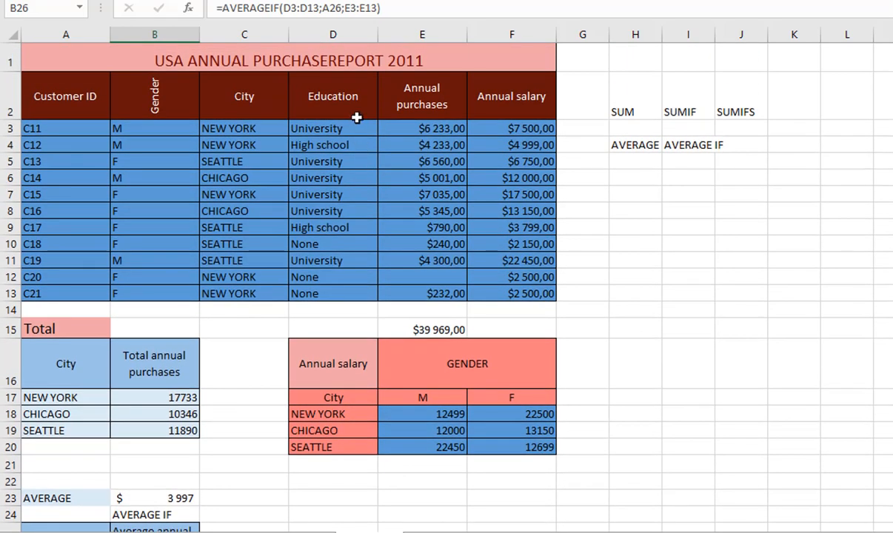
scroll(122, 442, down, 1)
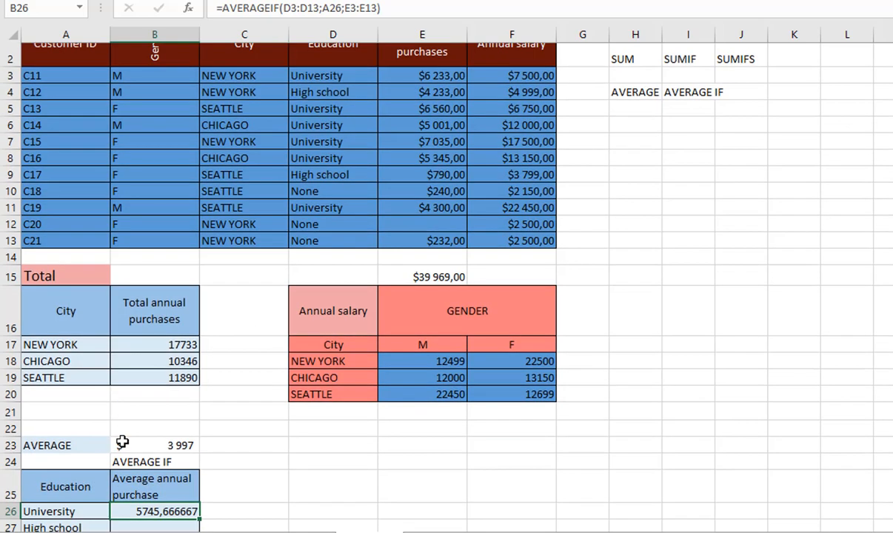
scroll(122, 442, down, 3)
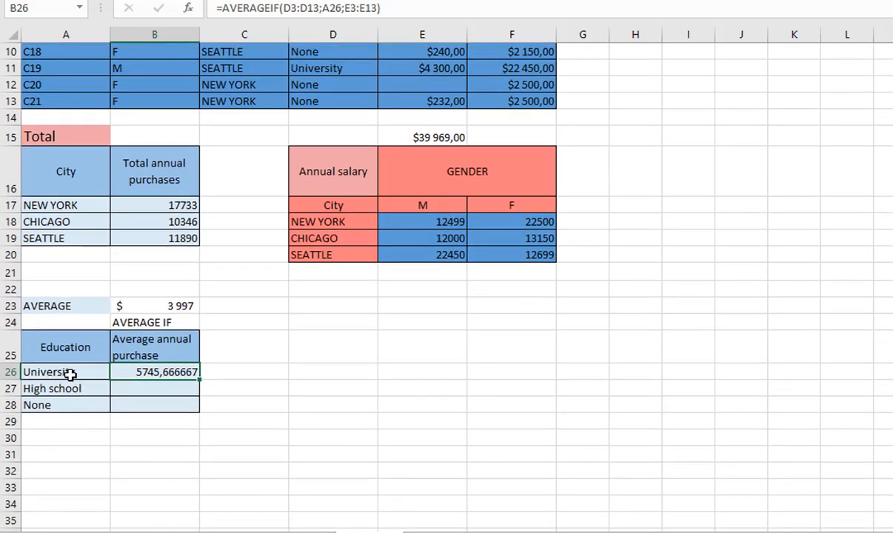
double_click(179, 373)
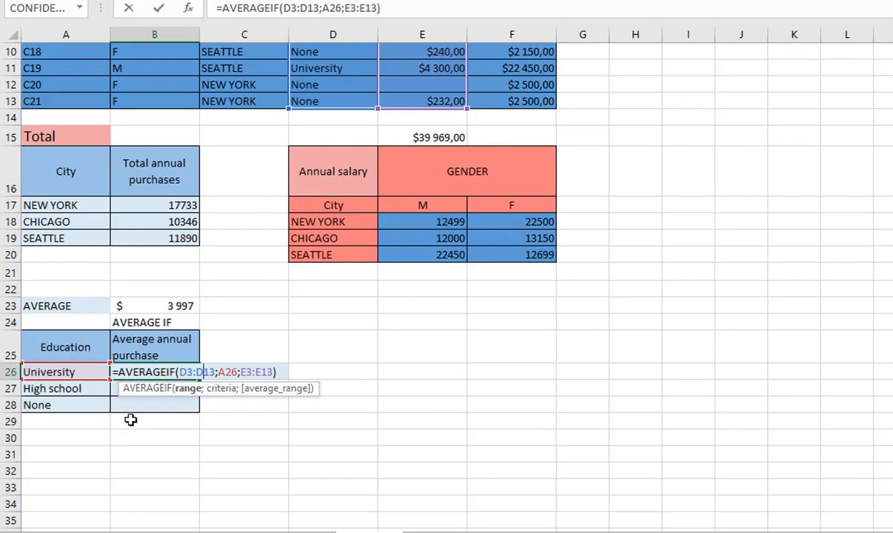
key(F4)
click(183, 372)
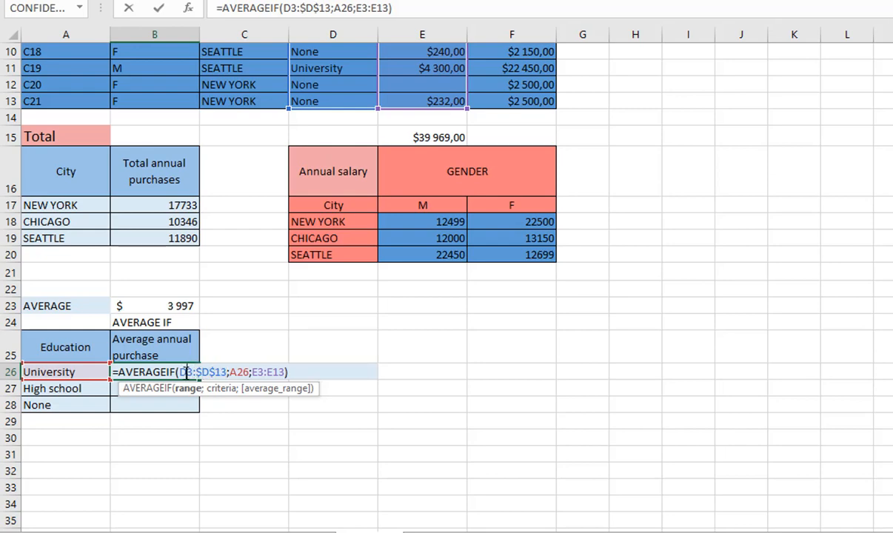
key(F4)
- Make the average range in the B26 formula absolute as $E$3:$E$13 and commit the formula
click(265, 372)
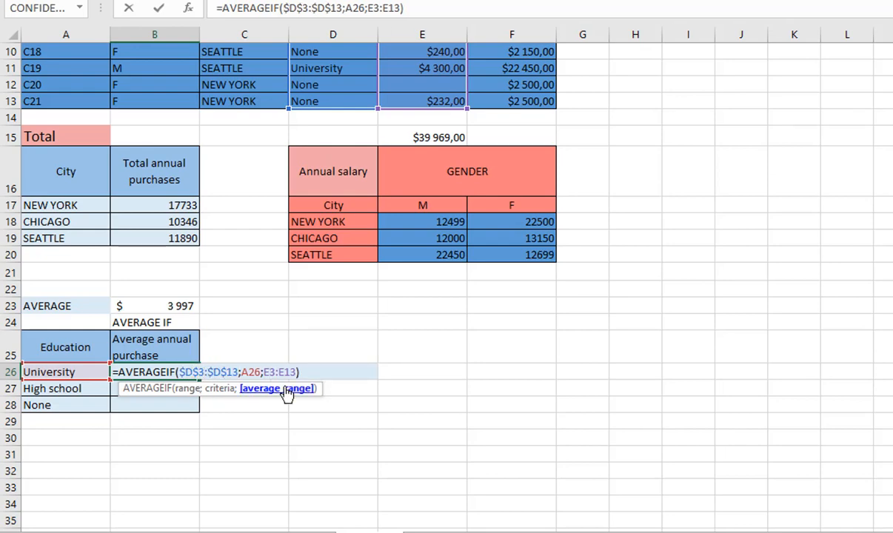
key(F4)
click(295, 372)
key(F4)
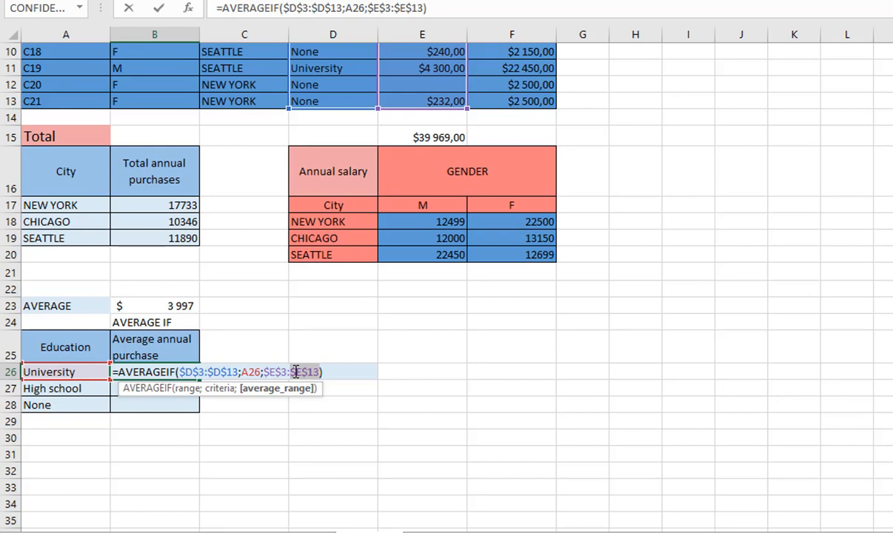
key(Return)
- Fill the AVERAGEIF formula from B26 down to B28 for the High school and None education levels
key(Down)
key(Down)
click(182, 370)
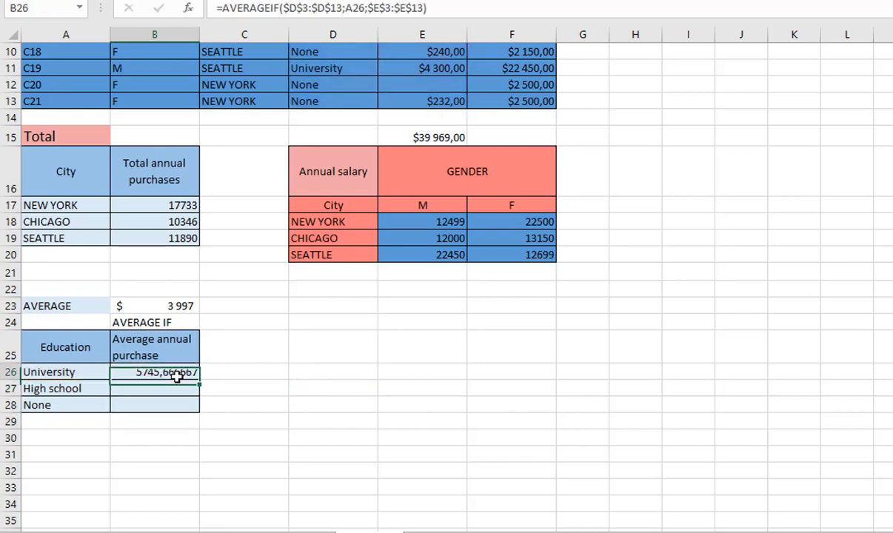
drag(201, 384, 197, 412)
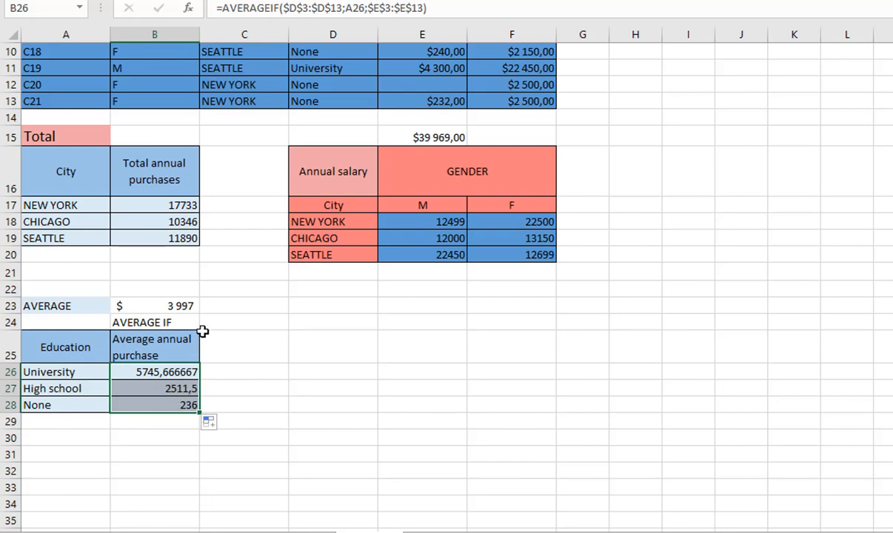
scroll(202, 311, up, 3)
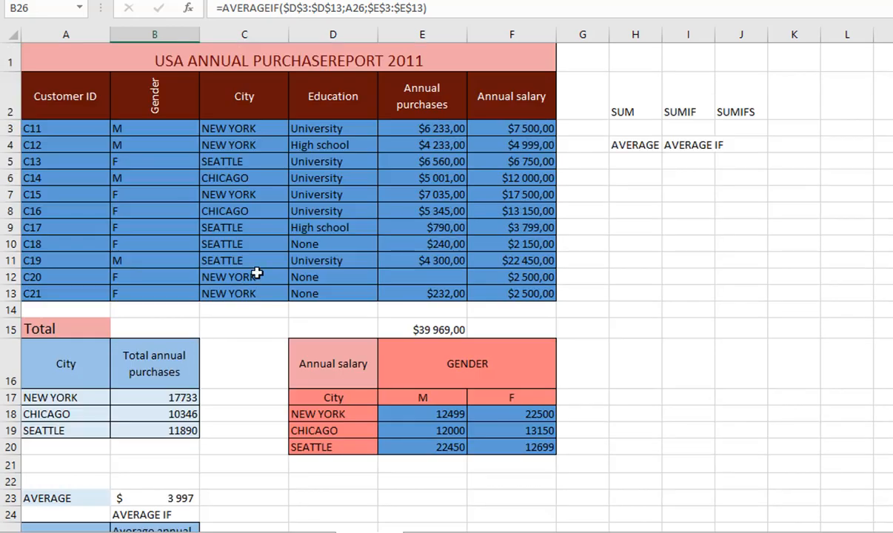